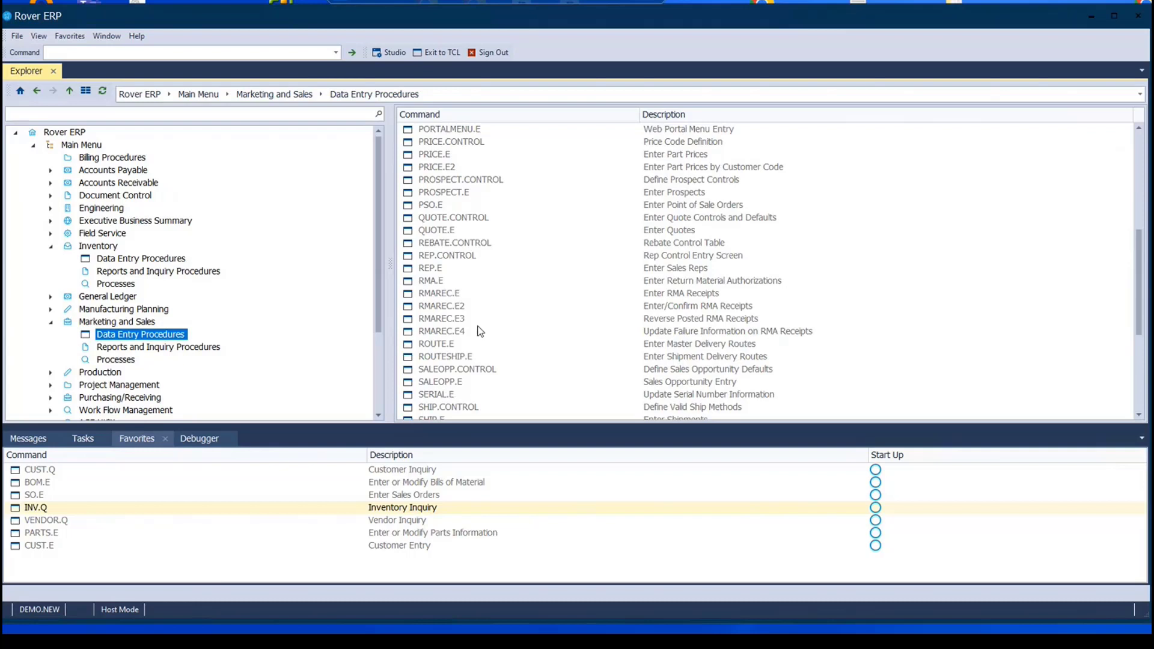
Open Sales Order Entry (SO.E) from the Marketing and Sales procedures and load the Evans Supplies order by its order number.
scroll(475, 334, "down", 4)
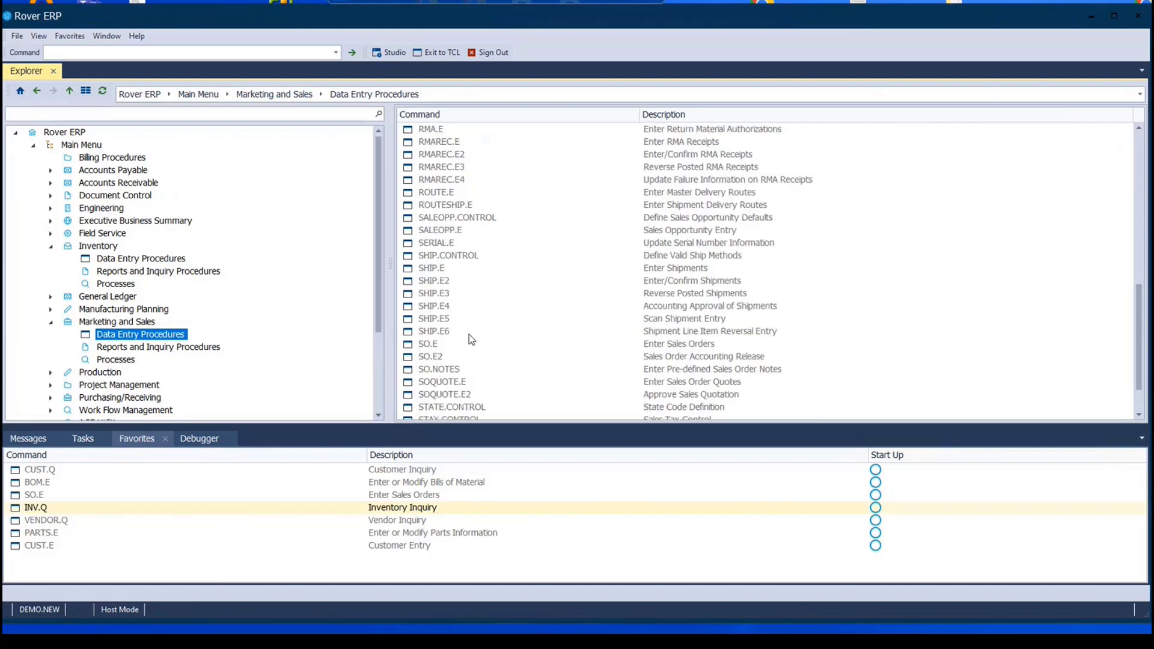
double_click(429, 345)
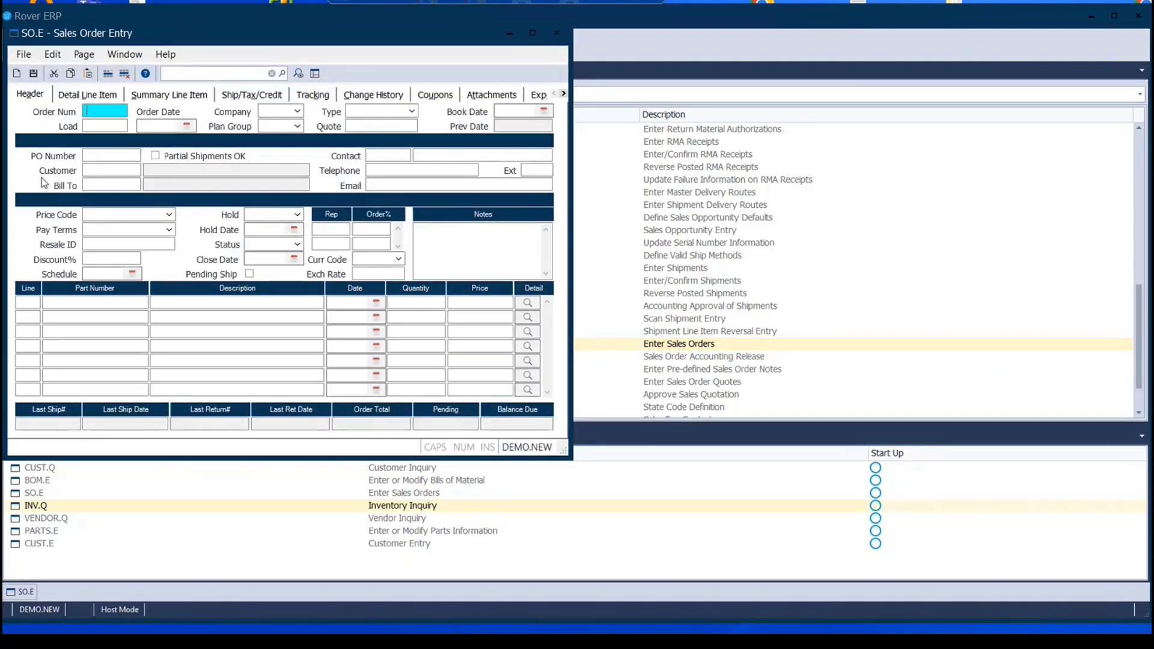
type("506")
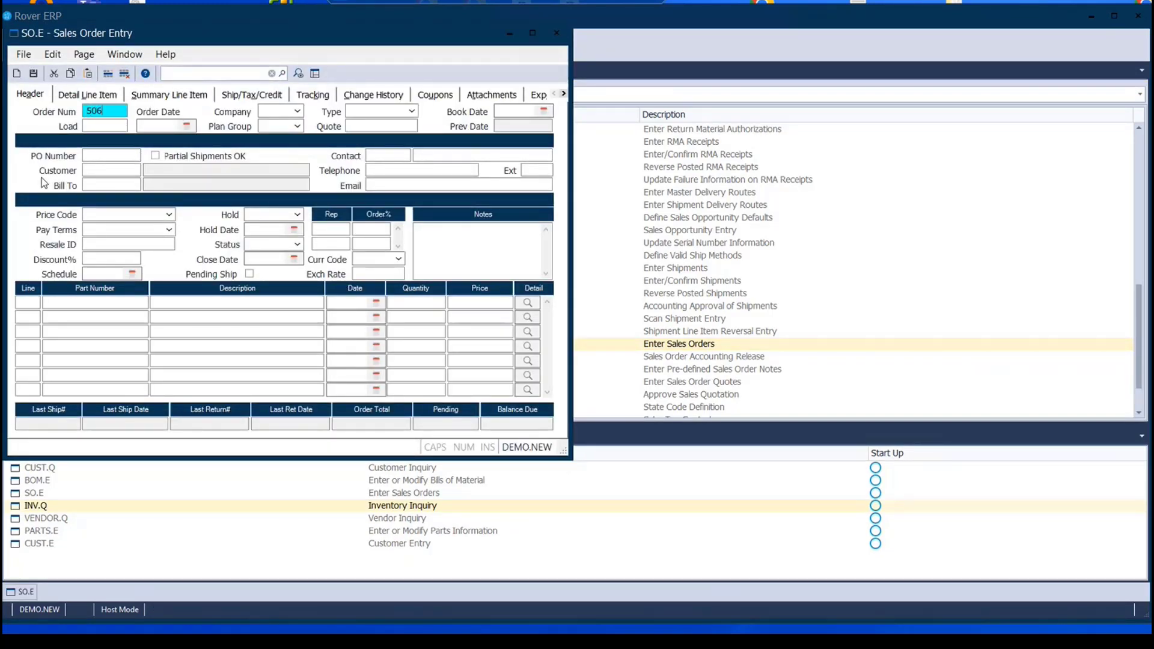
type("3")
key("Return")
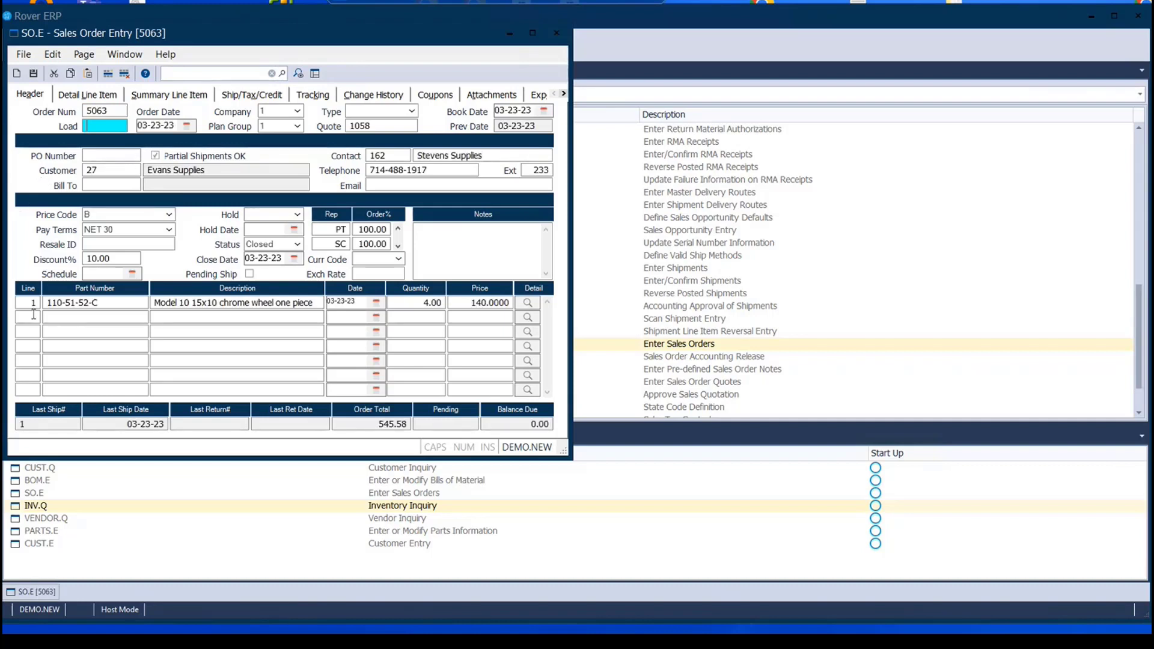
Add line item 2 with part number arl and accept the pricing quantity prompt without entering a quantity.
left_click(34, 316)
left_click(82, 320)
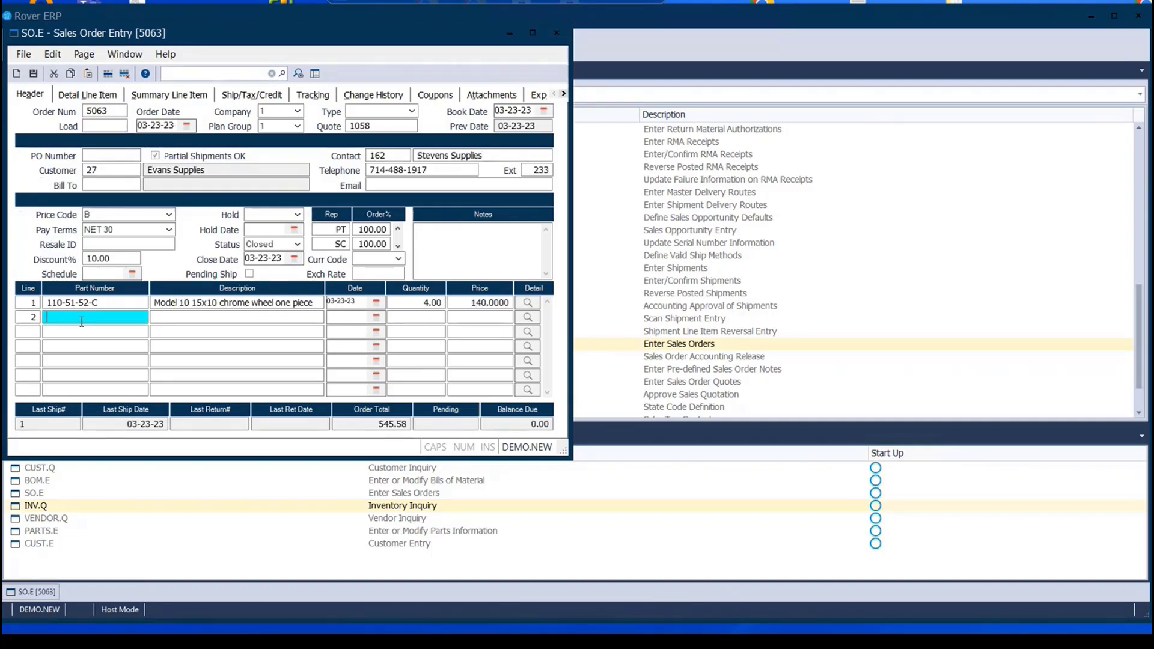
type("arl")
key("Tab")
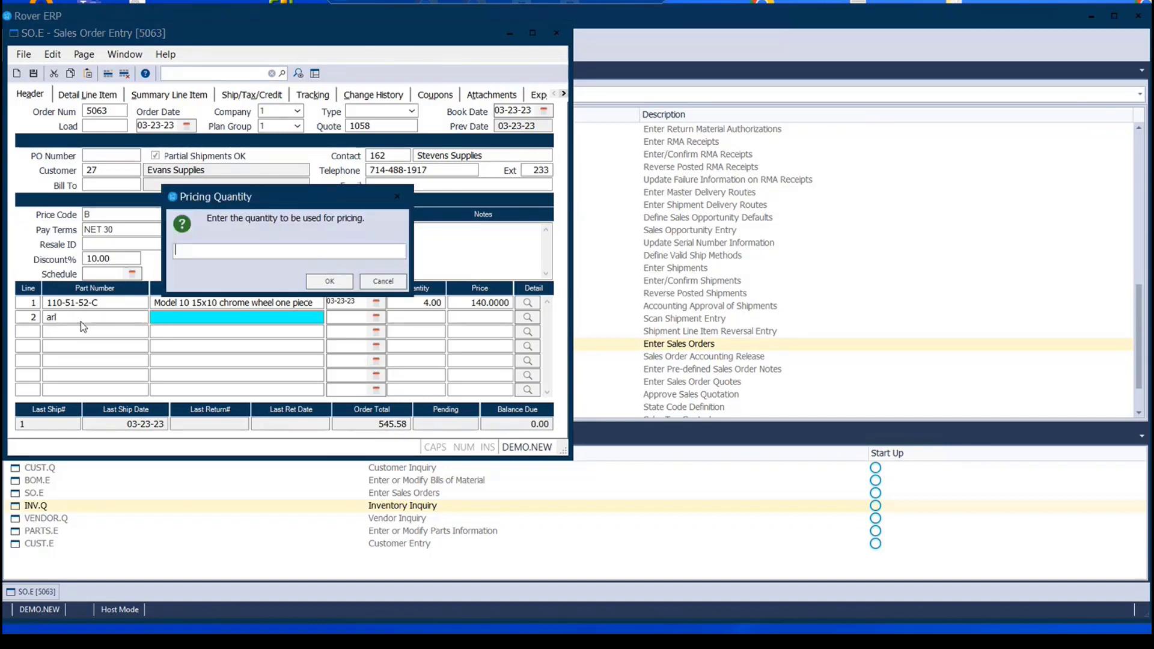
left_click(331, 281)
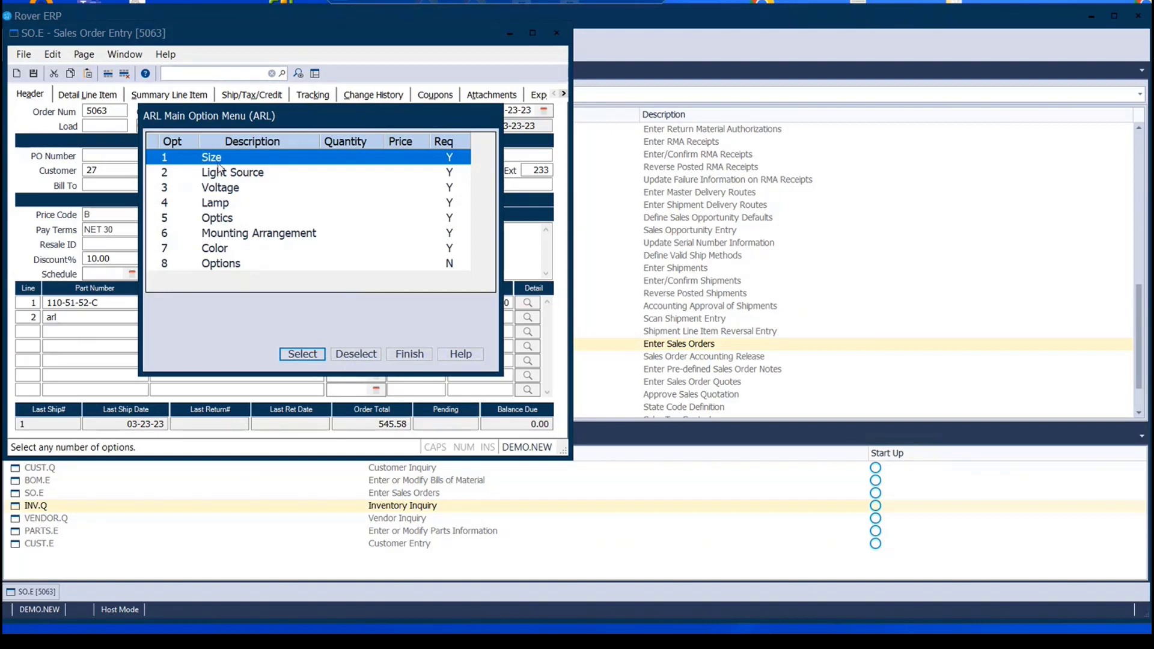
Configure the ARL part with size 21x23.5x23.5 ARM=5 and the HPS - 70W light source.
left_click(300, 355)
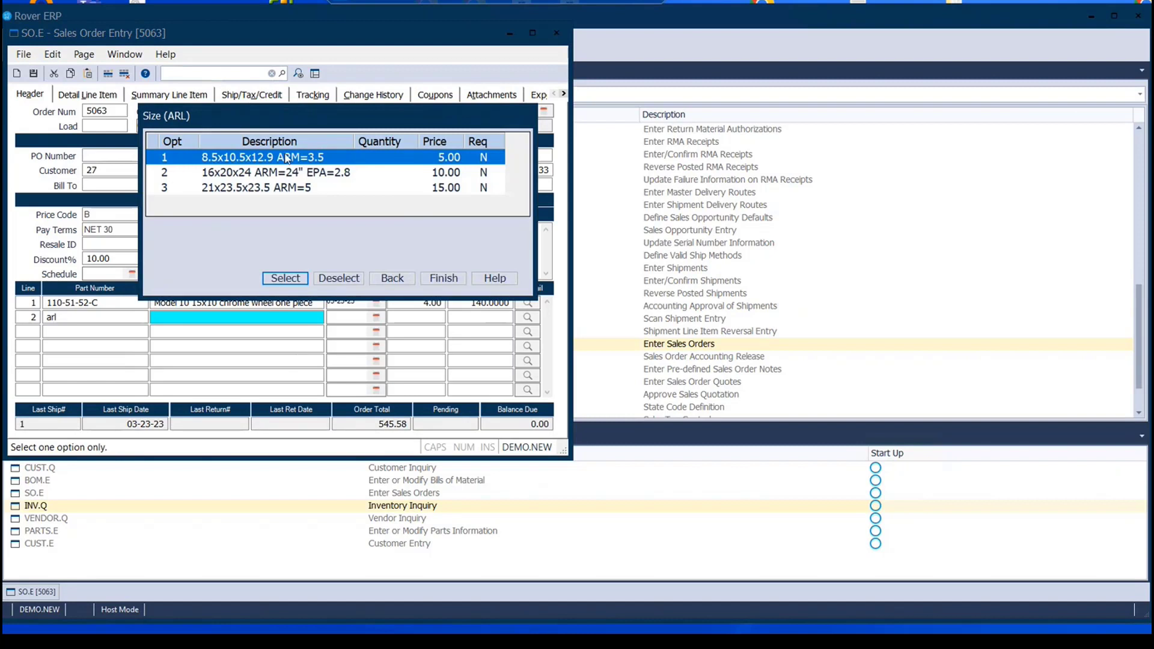
left_click(305, 190)
left_click(286, 278)
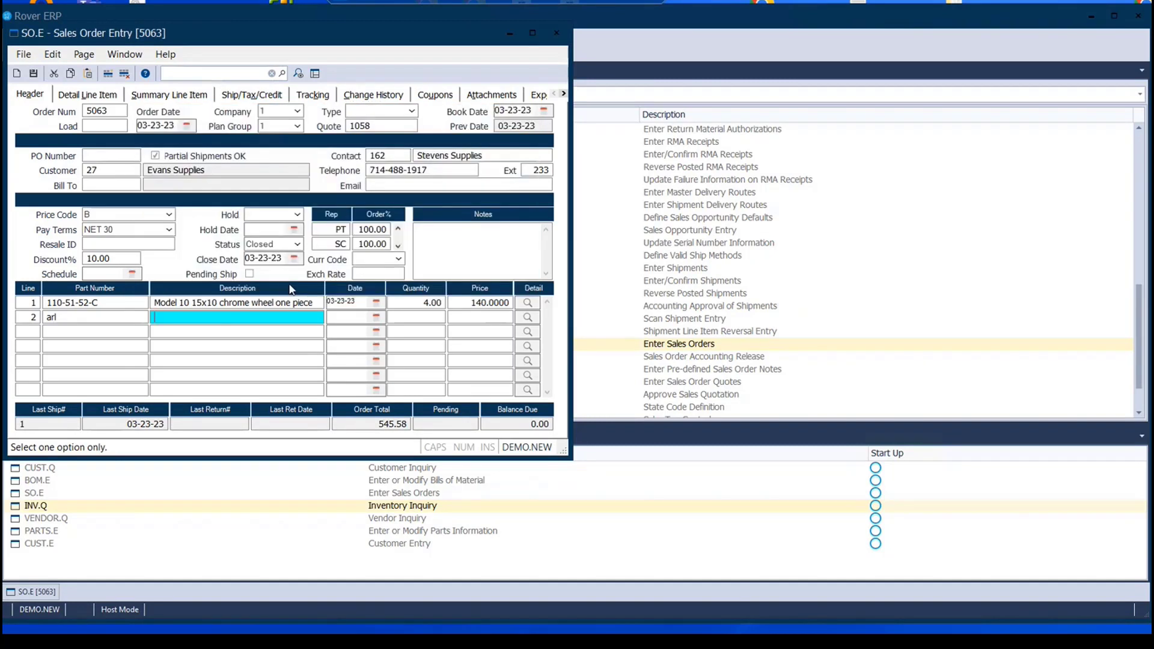
double_click(236, 174)
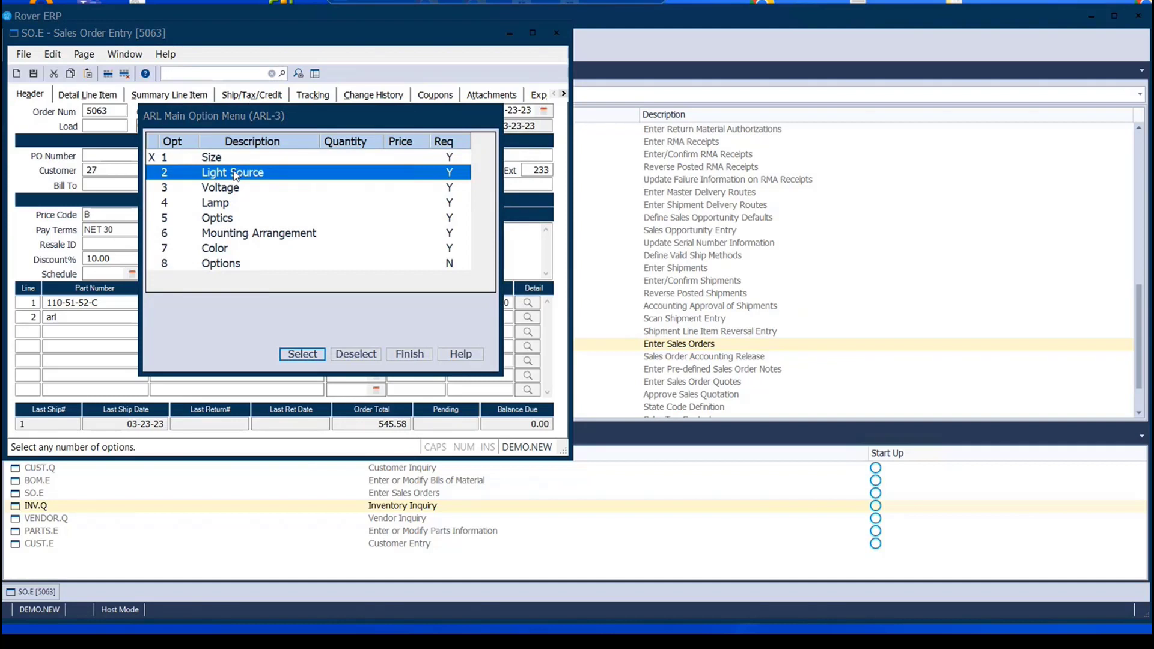
double_click(252, 187)
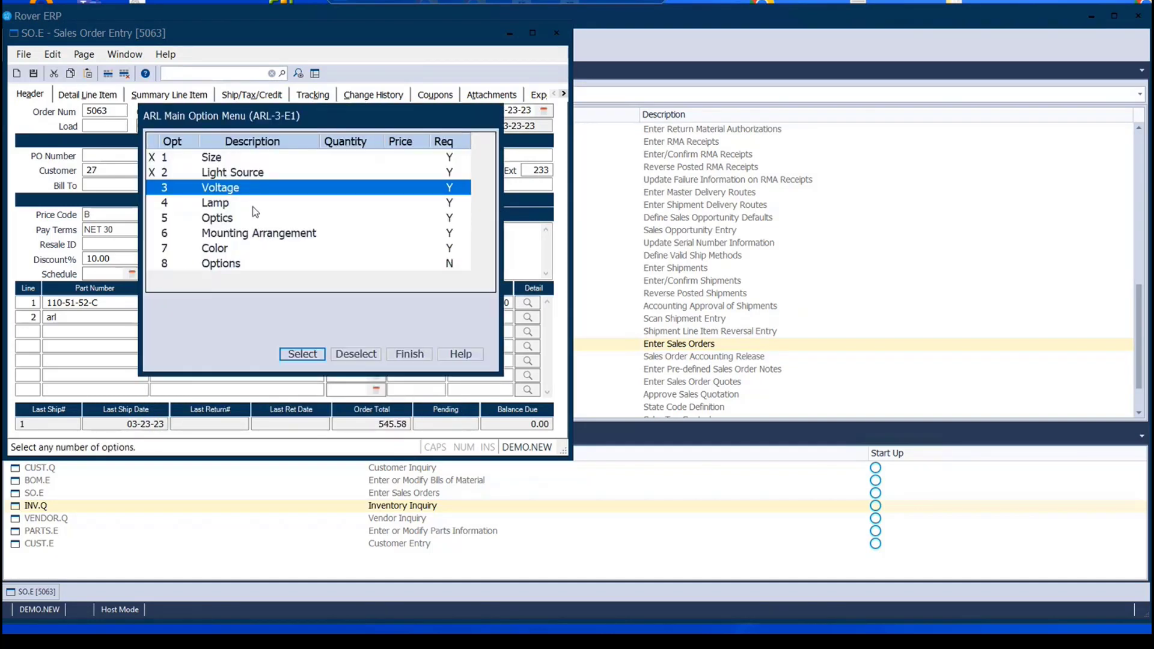
Set the ARL part's color option to Green.
double_click(226, 249)
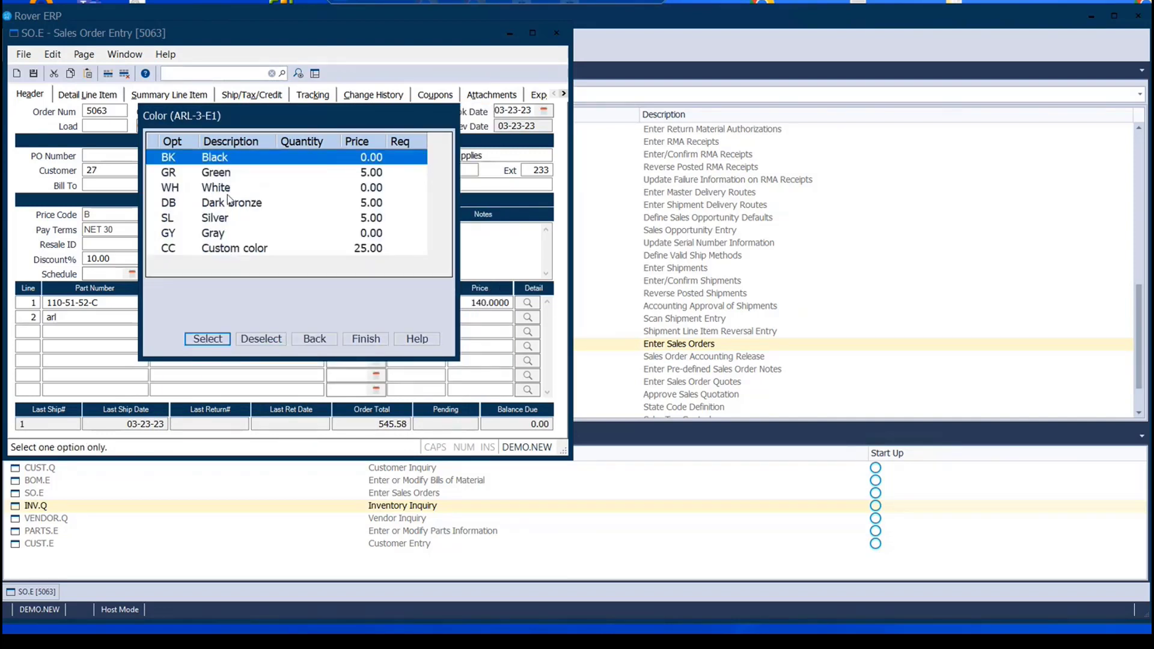
left_click(225, 175)
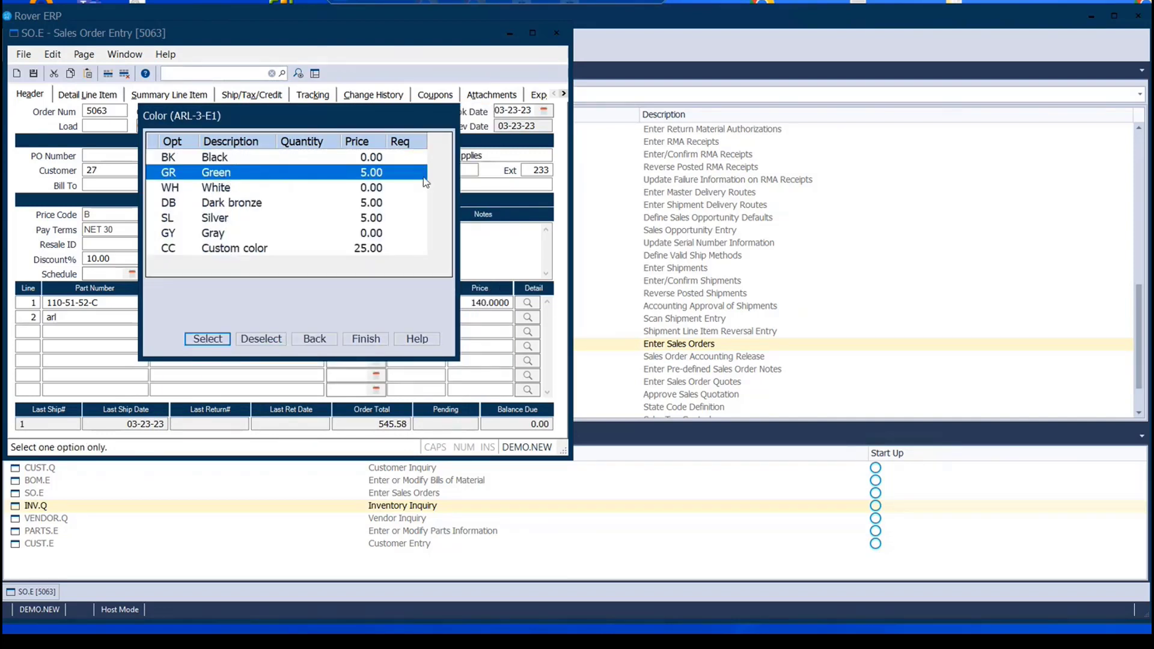
left_click(210, 340)
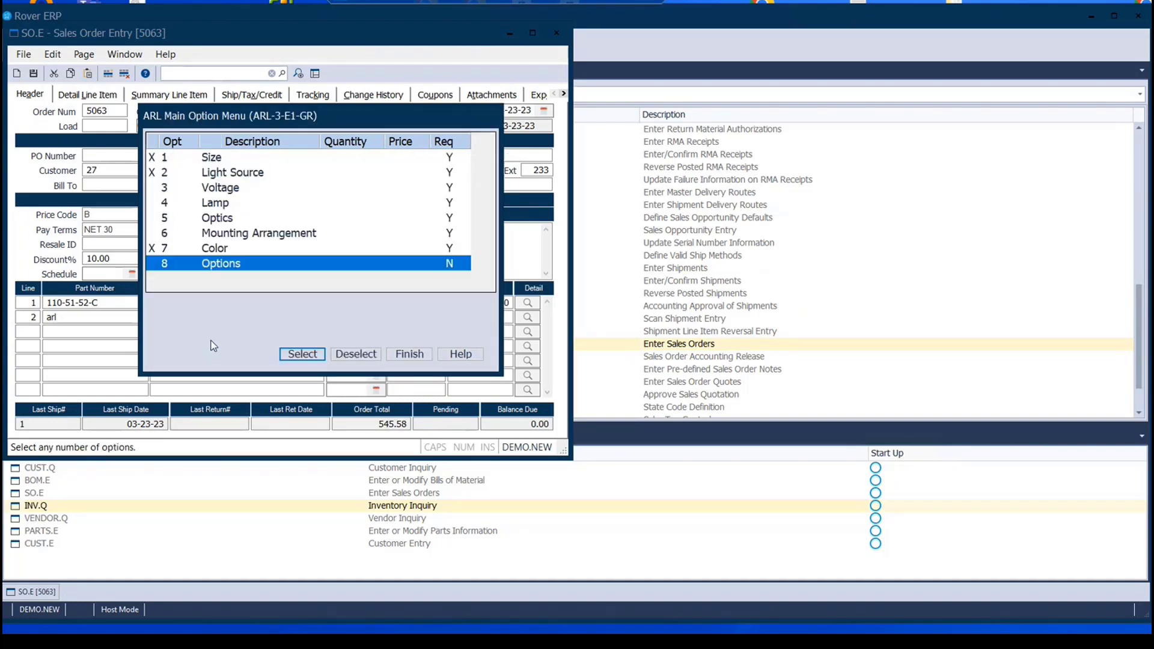
Set the ARL part's voltage to 120V and choose the lamp option "with lamp".
double_click(159, 187)
left_click(255, 308)
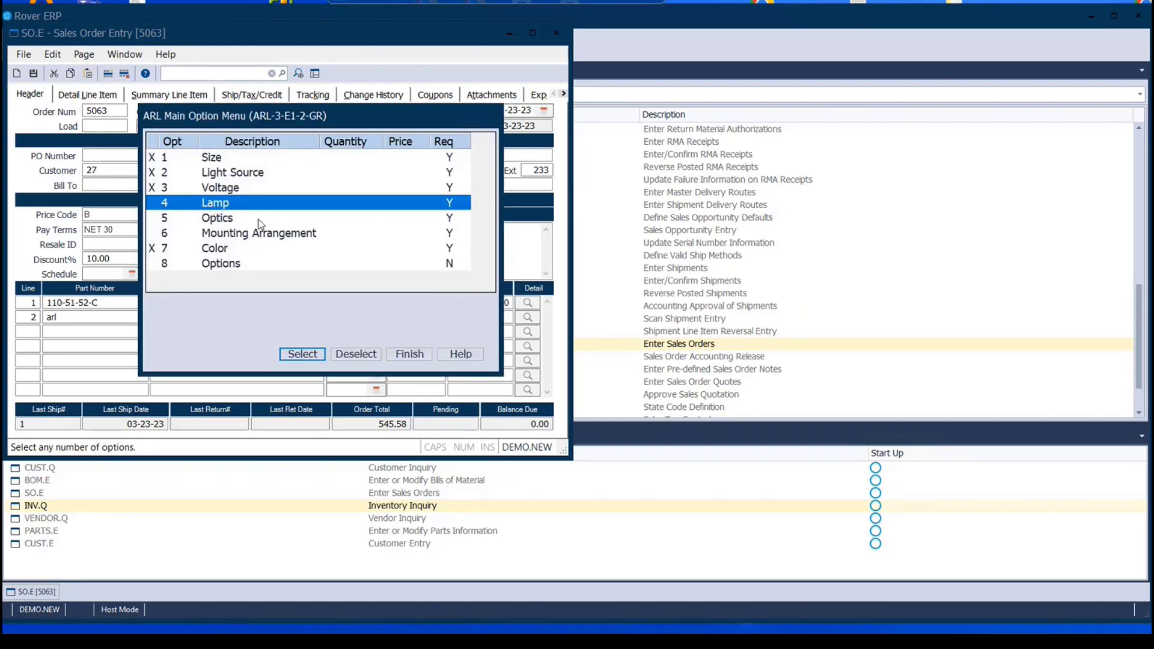
double_click(220, 207)
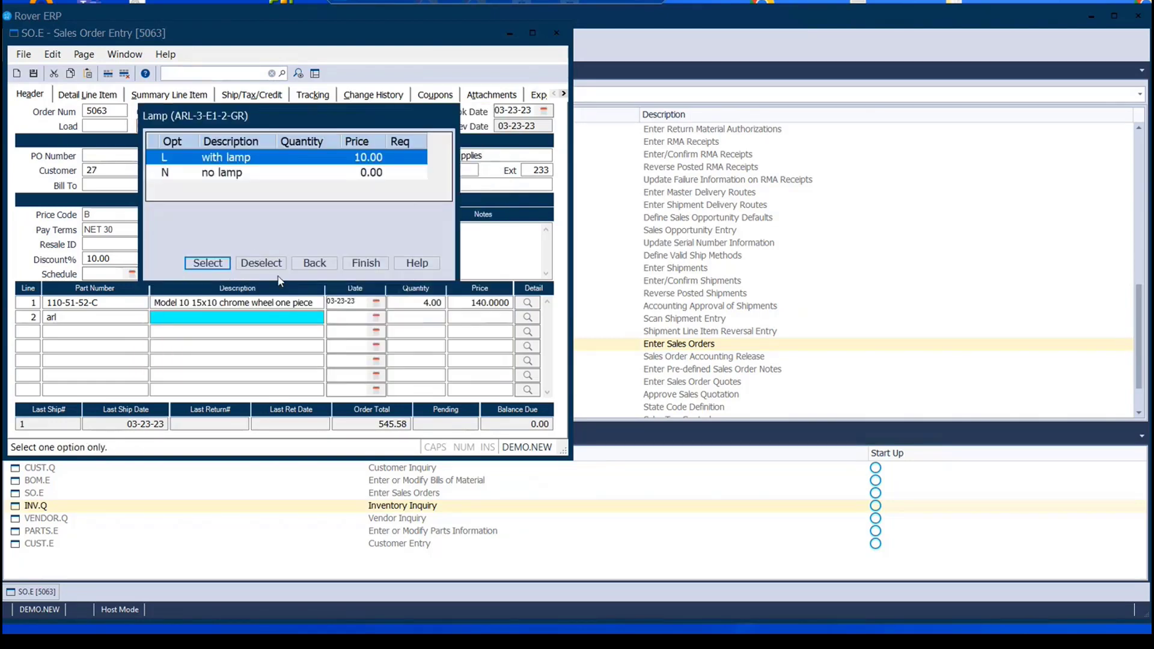
left_click(207, 260)
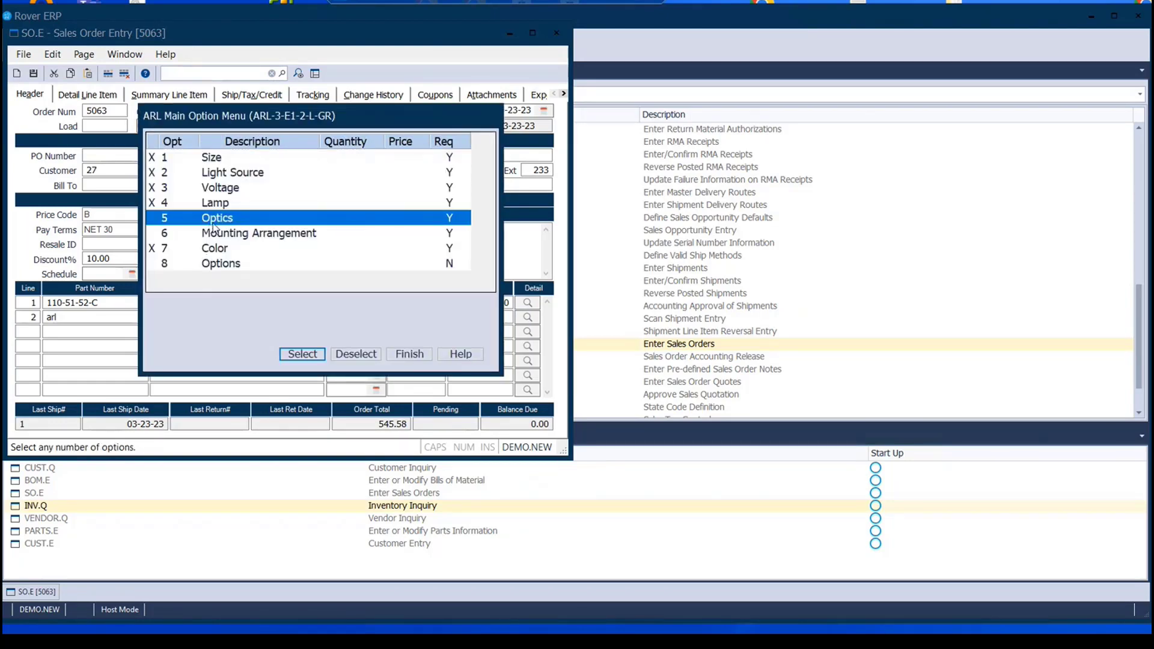
Set the ARL part's optics to Type III and its mounting arrangement to A.
double_click(217, 218)
left_click(207, 277)
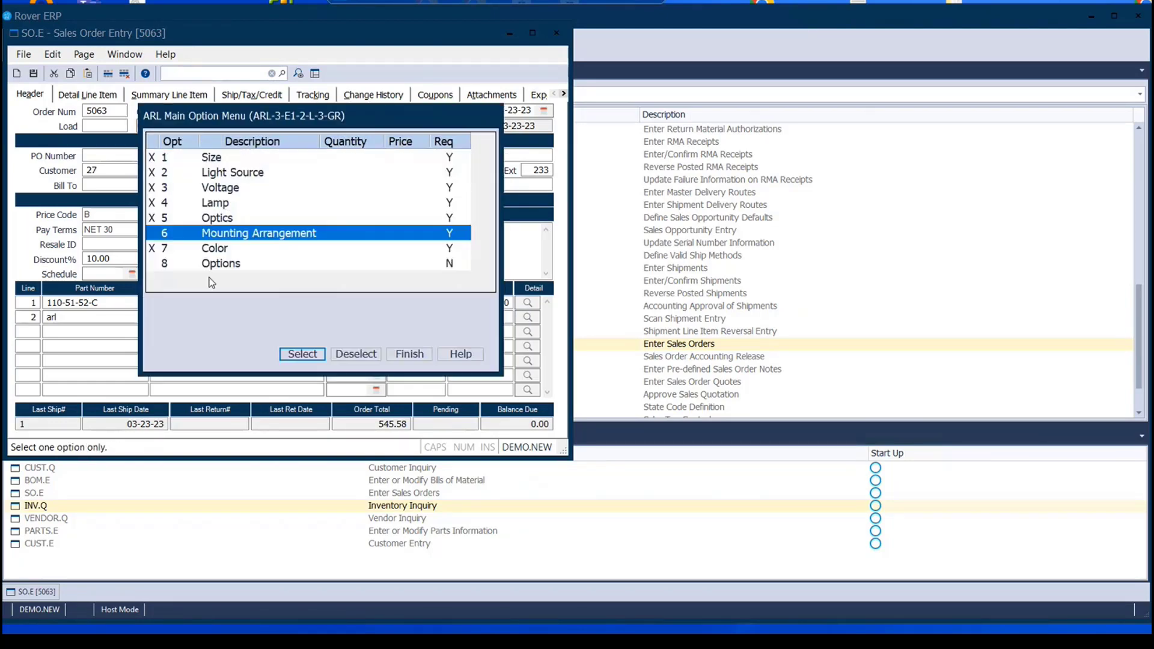
double_click(228, 237)
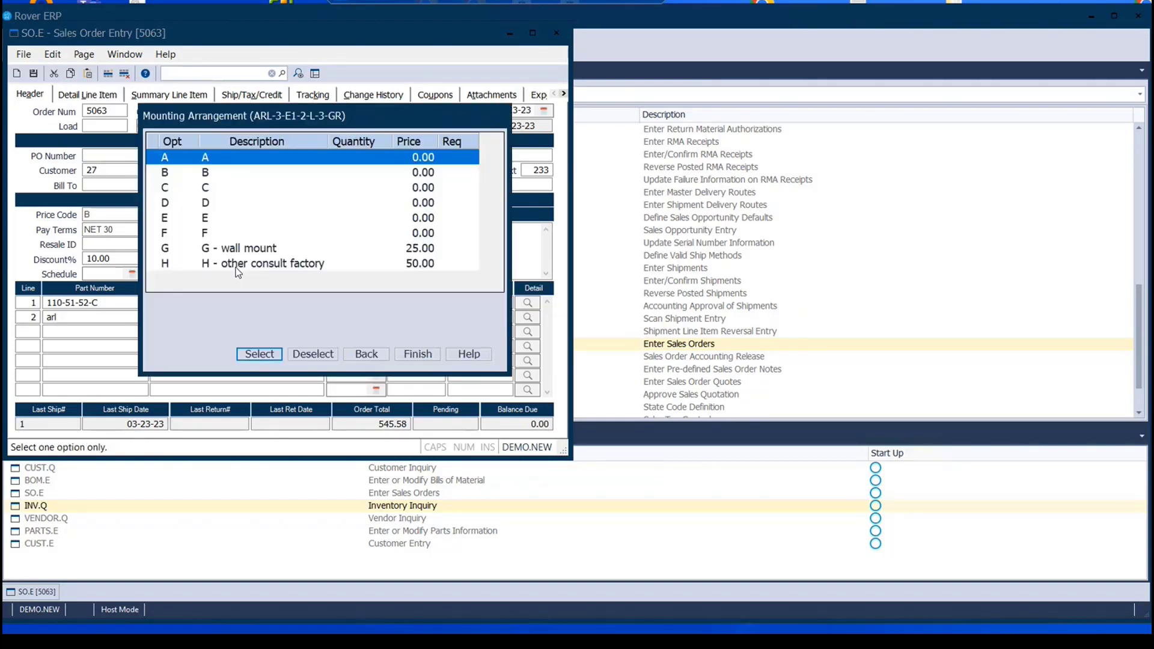
left_click(260, 355)
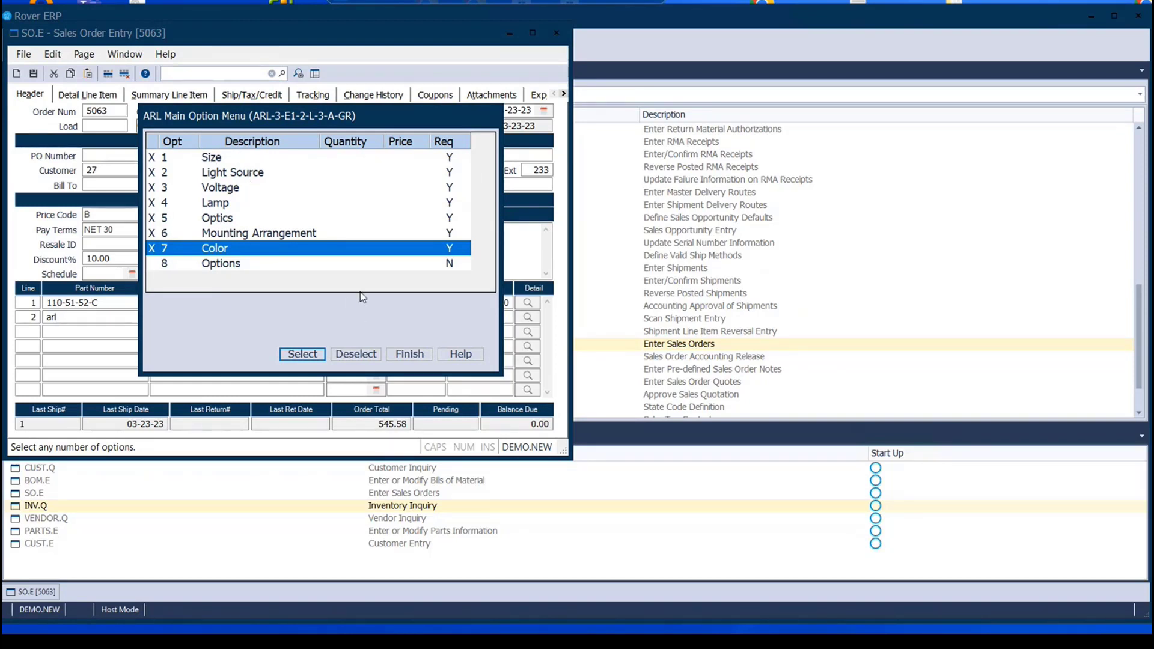
Display the current configuration of the ARL part to review the chosen options and their prices, and close the display.
left_click(463, 357)
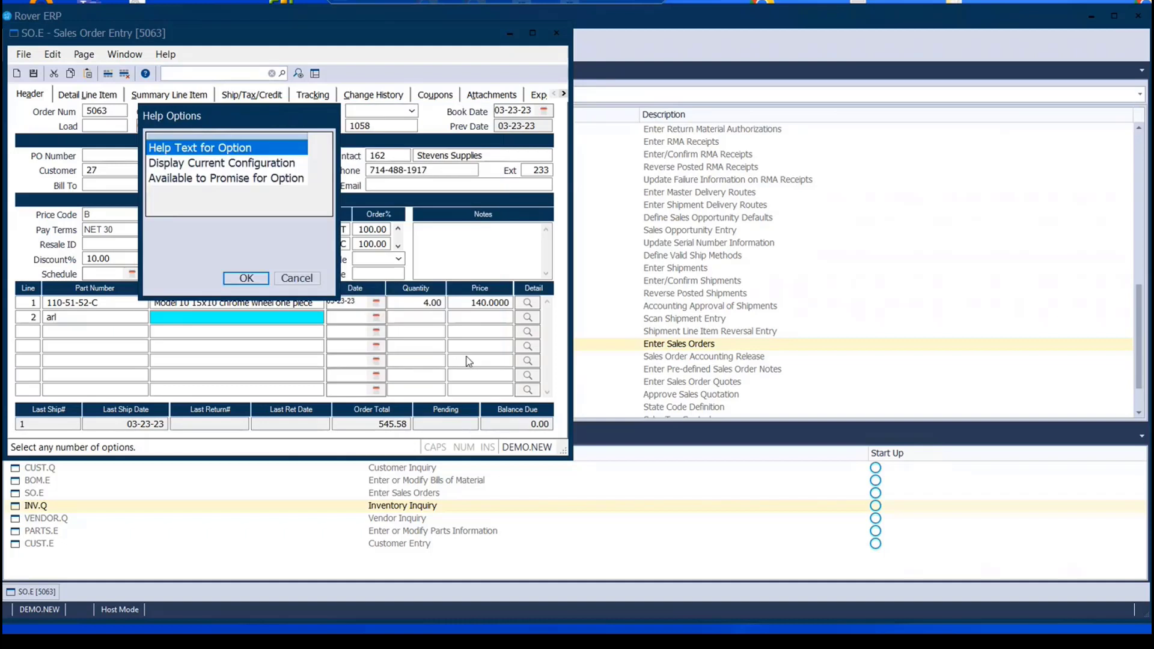
double_click(209, 163)
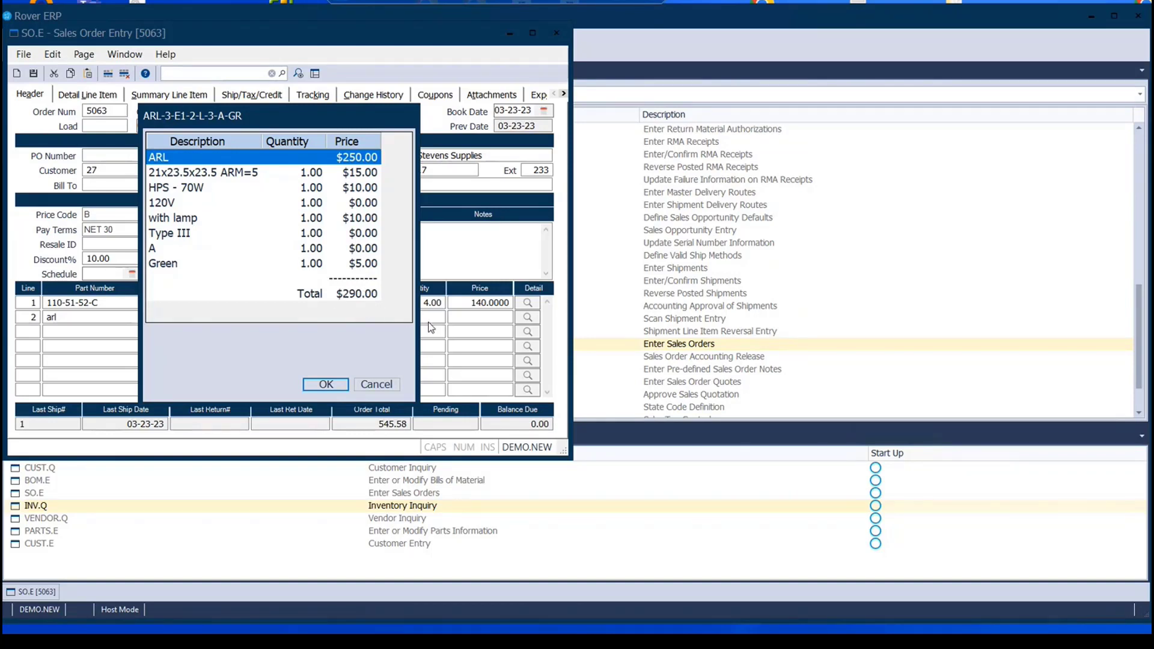
left_click(377, 384)
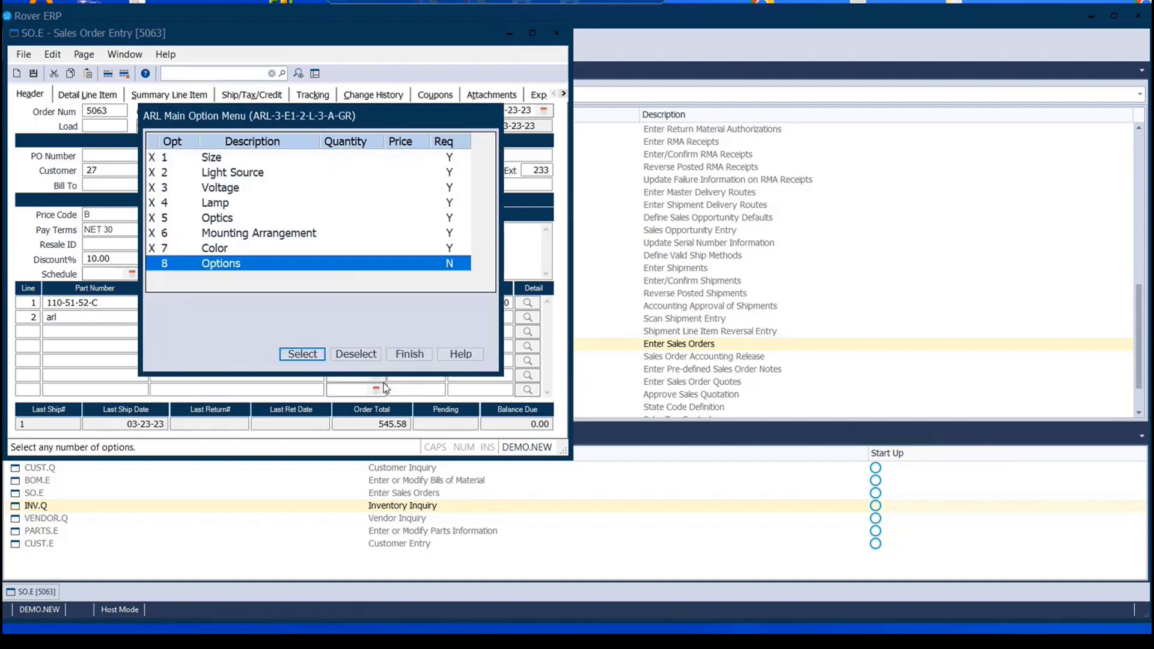
Finish the option selection, save the current configuration as a new part for line 2, and dismiss the resulting notices.
left_click(409, 354)
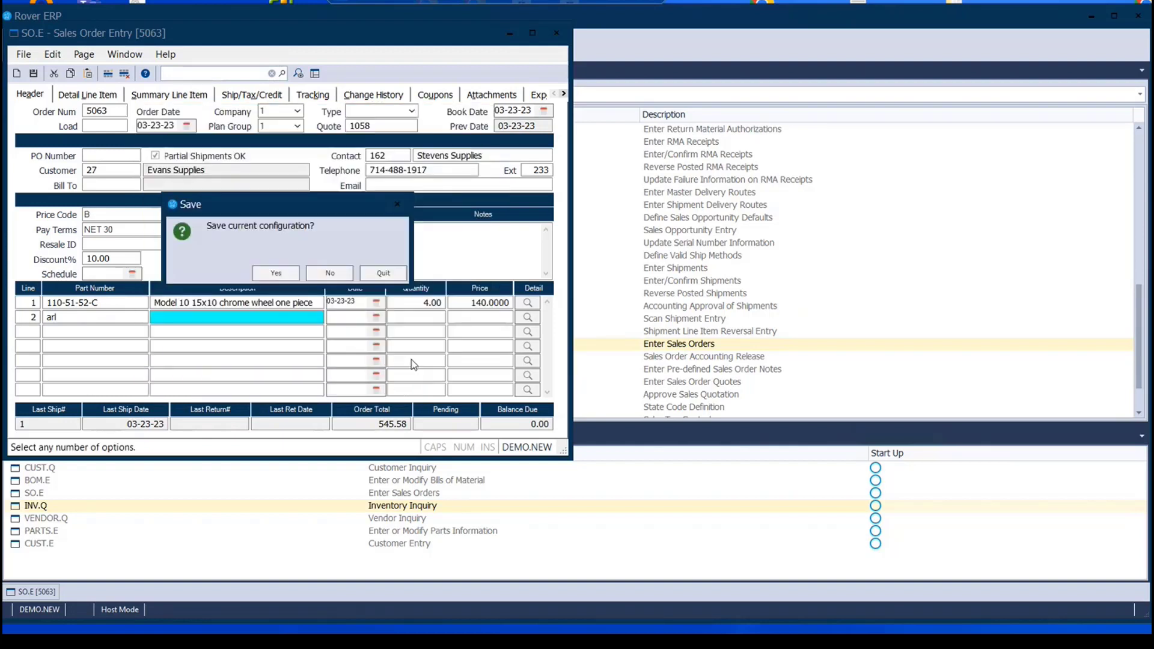
left_click(274, 273)
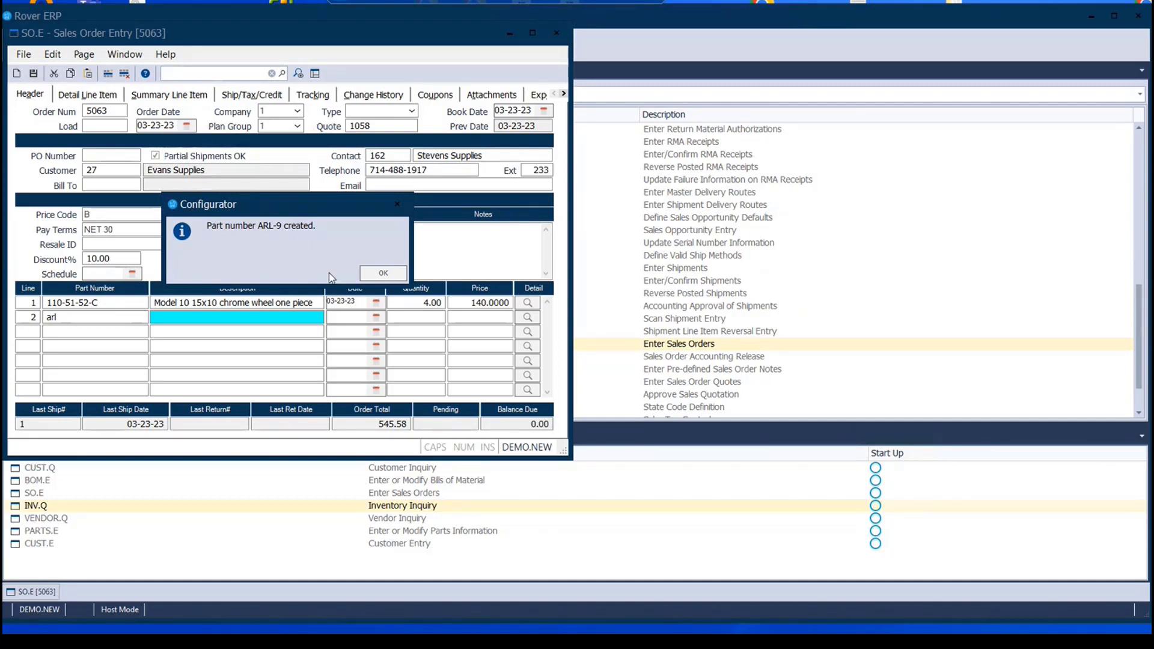
left_click(383, 273)
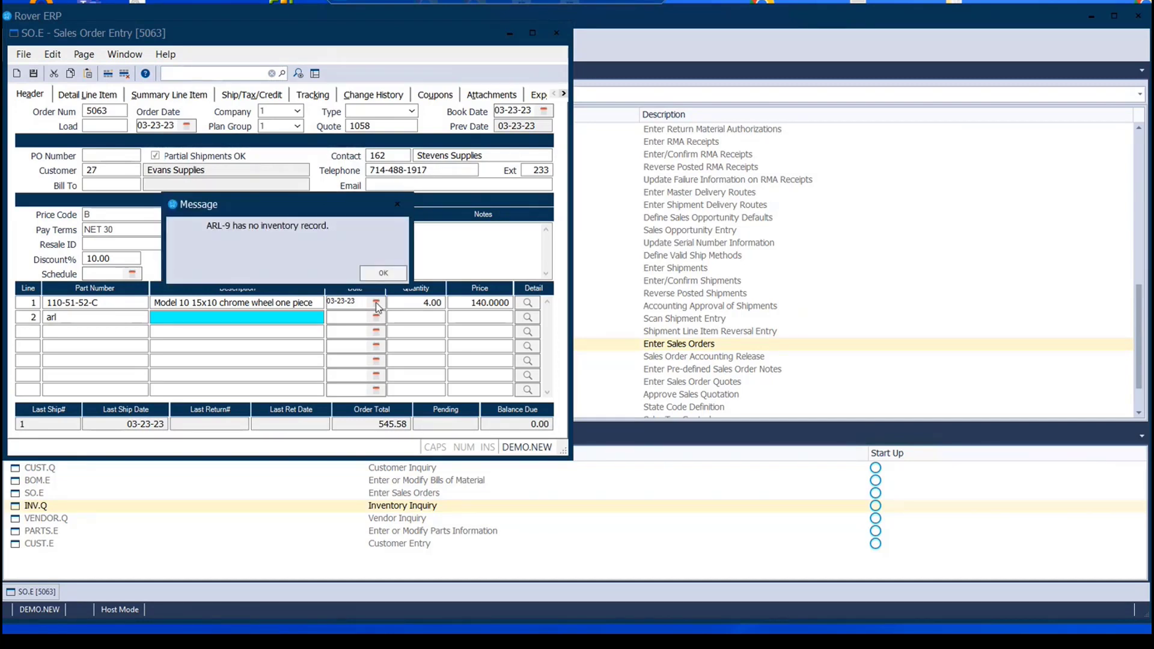
left_click(382, 272)
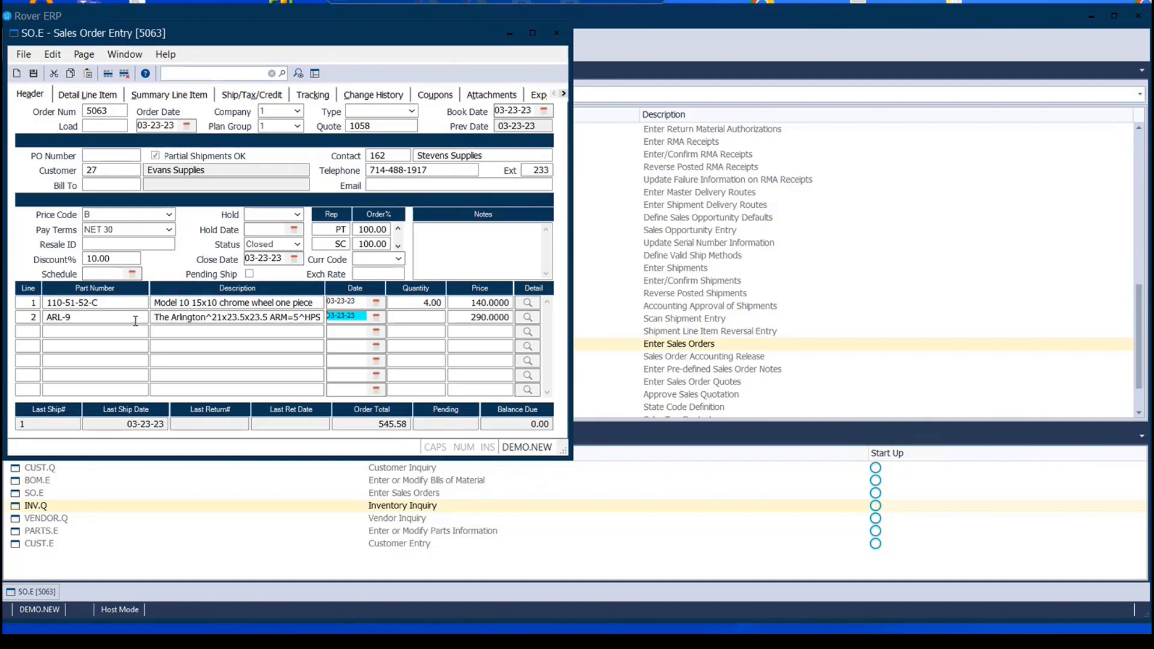
Enter a quantity of 1 for the configured part on line 2 and close the sales order form.
left_click(425, 315)
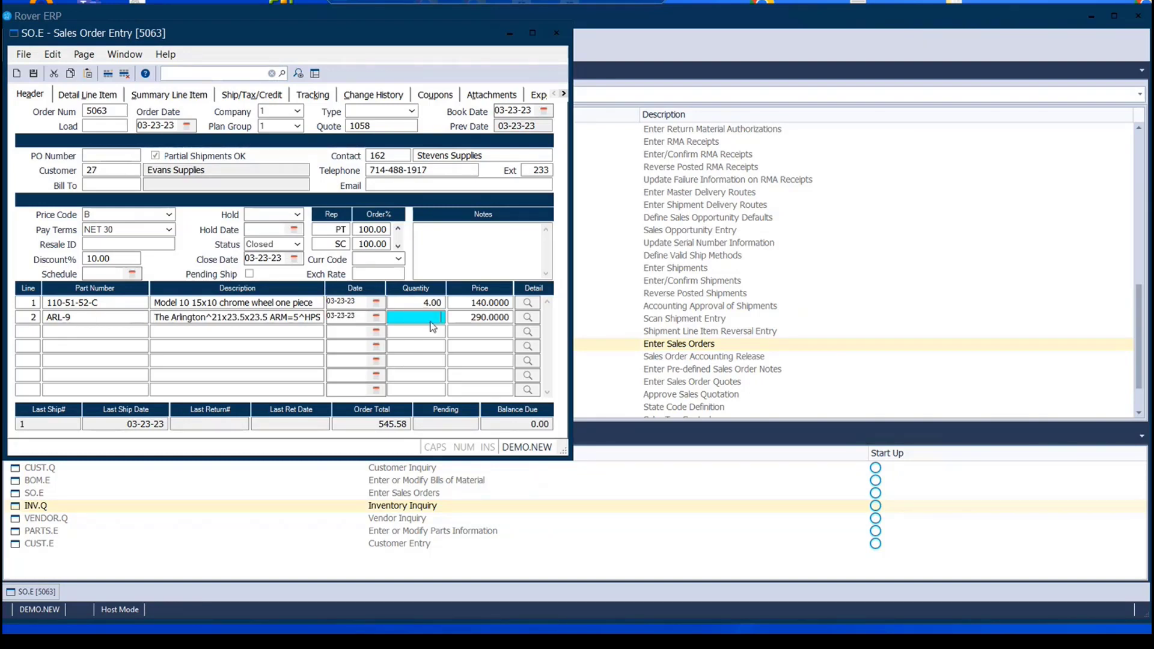
type("1")
key("Escape")
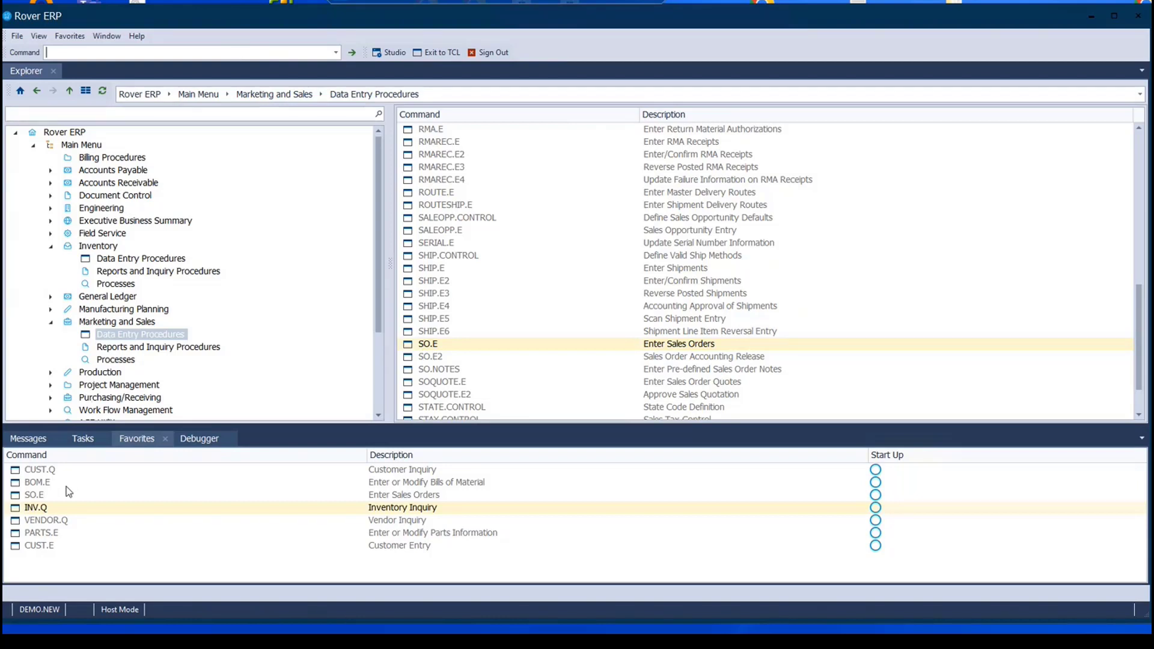
Load part ARL-9 in Parts Master Entry (PARTS.E) and examine its description and Config ID.
double_click(56, 533)
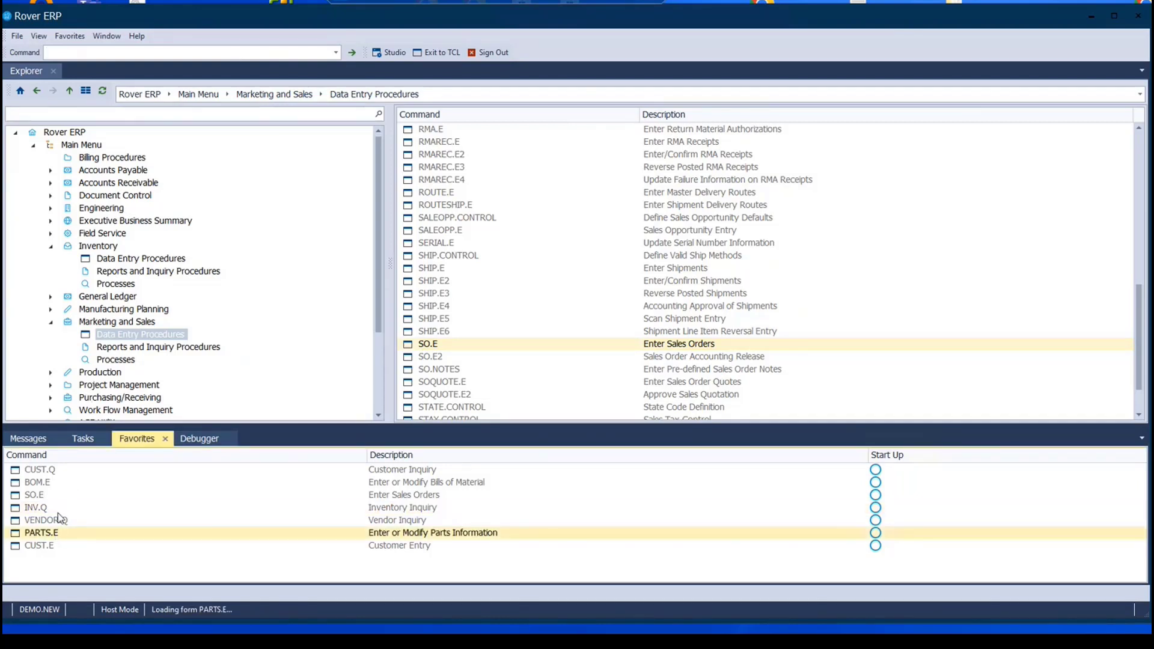
type("arl")
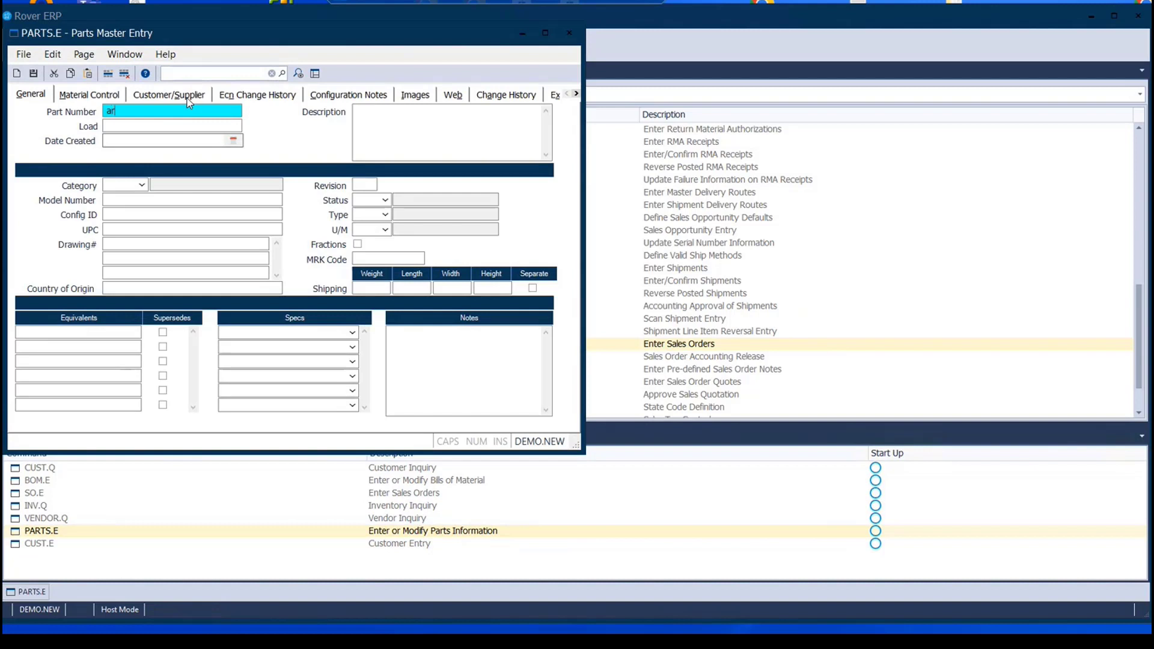
type("-9")
key("Tab")
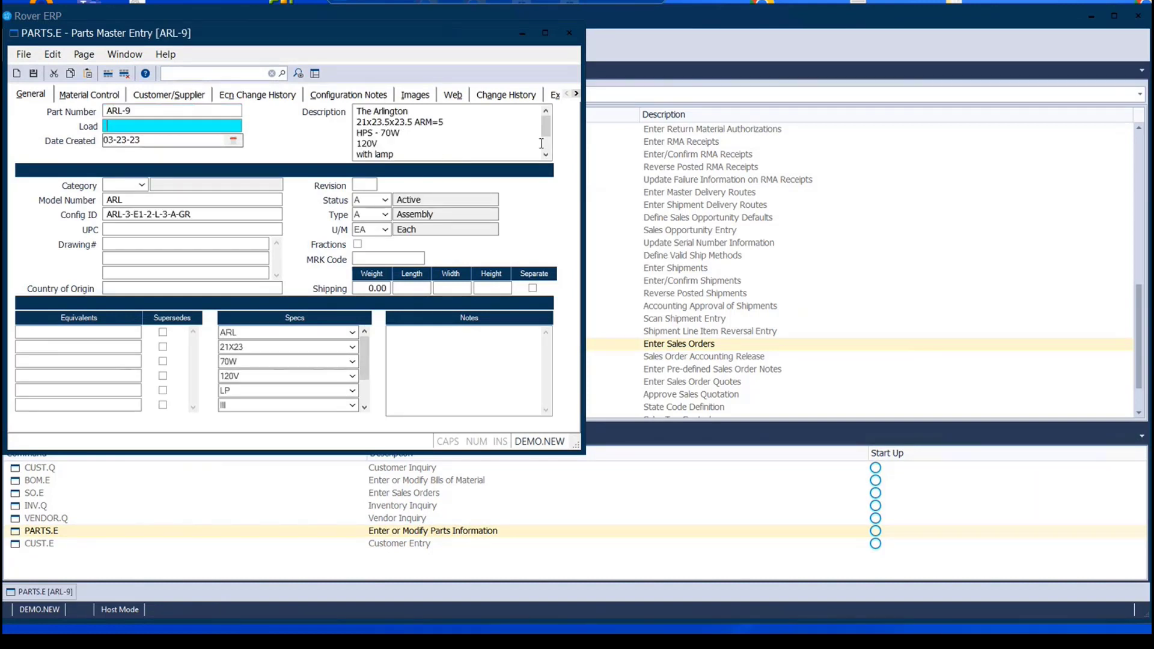
mouse_move(546, 132)
left_mouse_down()
mouse_move(546, 151)
mouse_move(539, 121)
left_mouse_up()
left_click(199, 214)
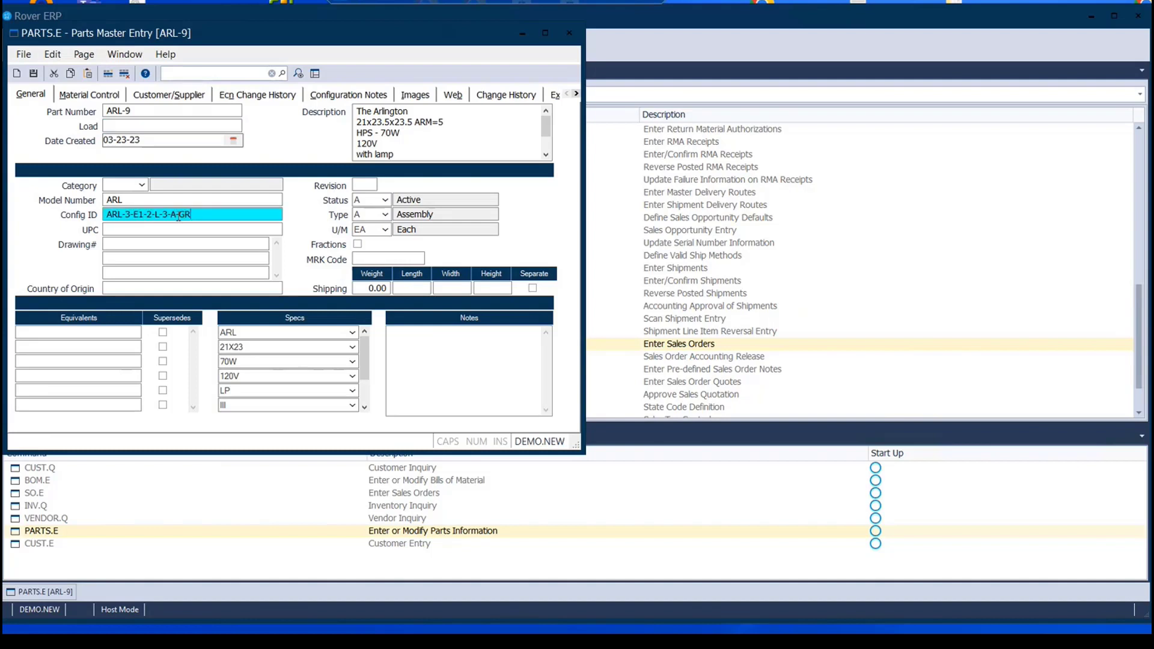
left_click_drag(191, 215, 113, 214)
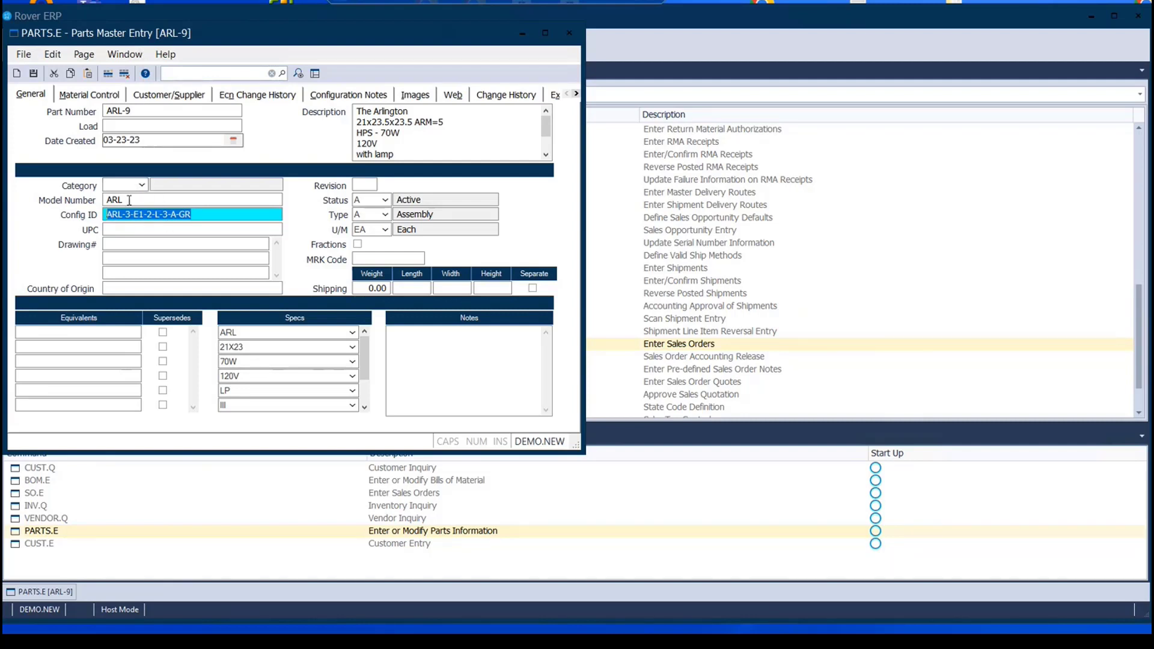
Clear the part record, look up part numbers starting with ARL, browse the list, and continue with ARL as the part number.
left_click(16, 73)
type("arl")
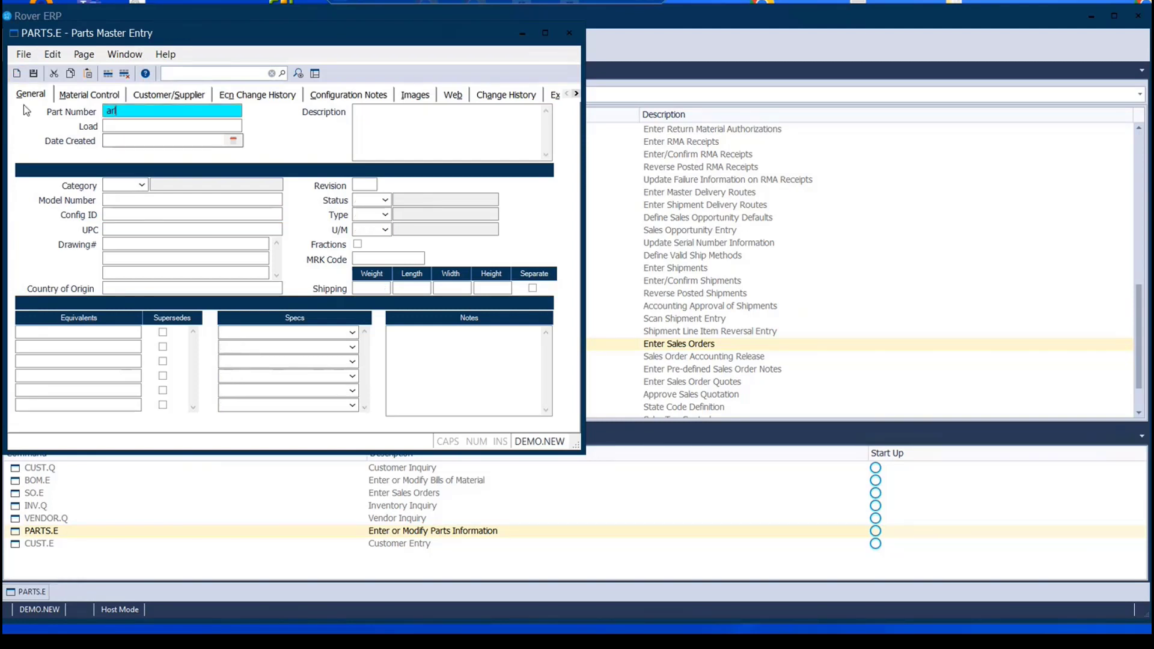
key("Tab")
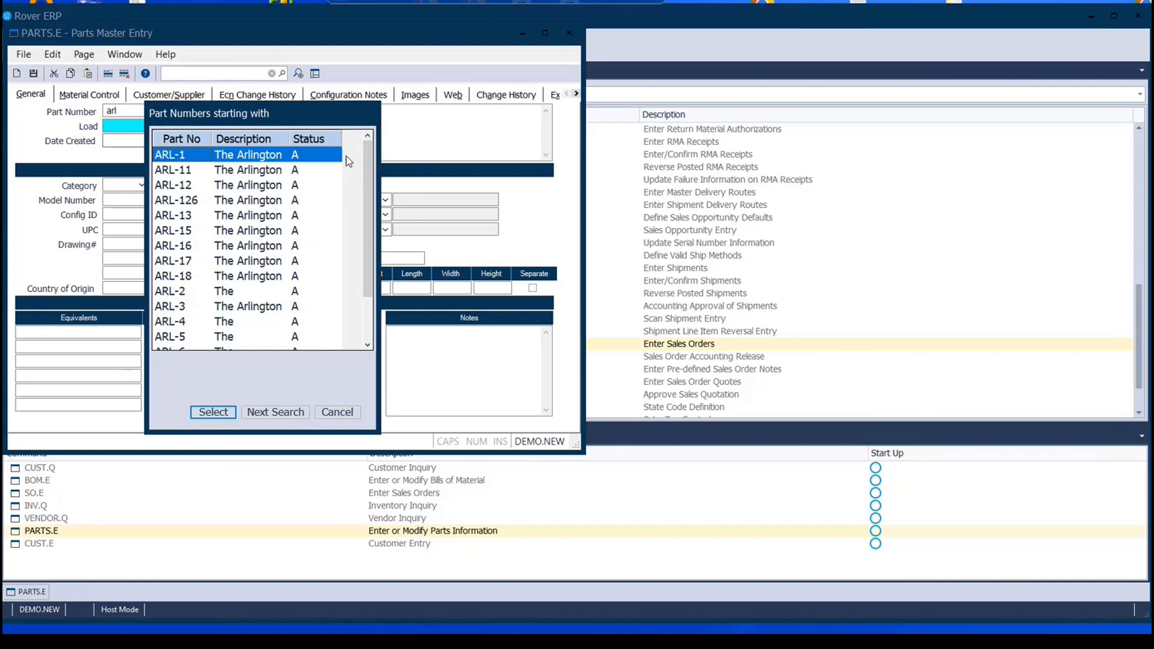
mouse_move(369, 189)
left_mouse_down()
mouse_move(363, 267)
mouse_move(369, 172)
left_mouse_up()
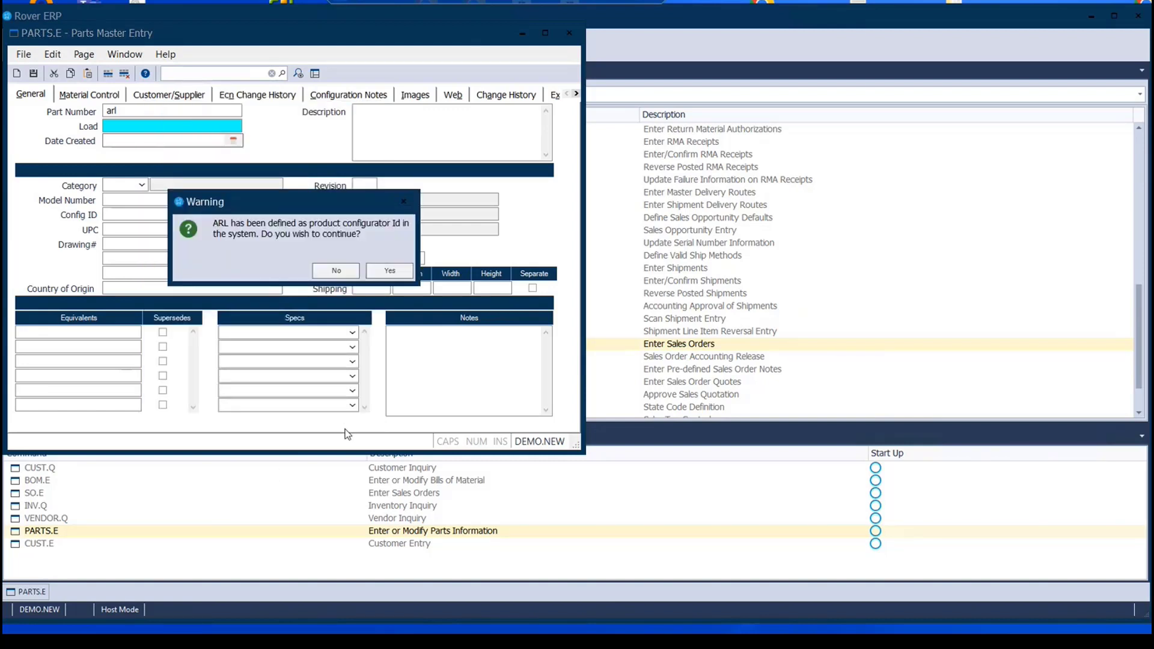
left_click(391, 271)
Clear the form, reload part ARL-9, and review its specs and its material control planning information, including Make/Buy, MRP and lead time.
key("ctrl+n")
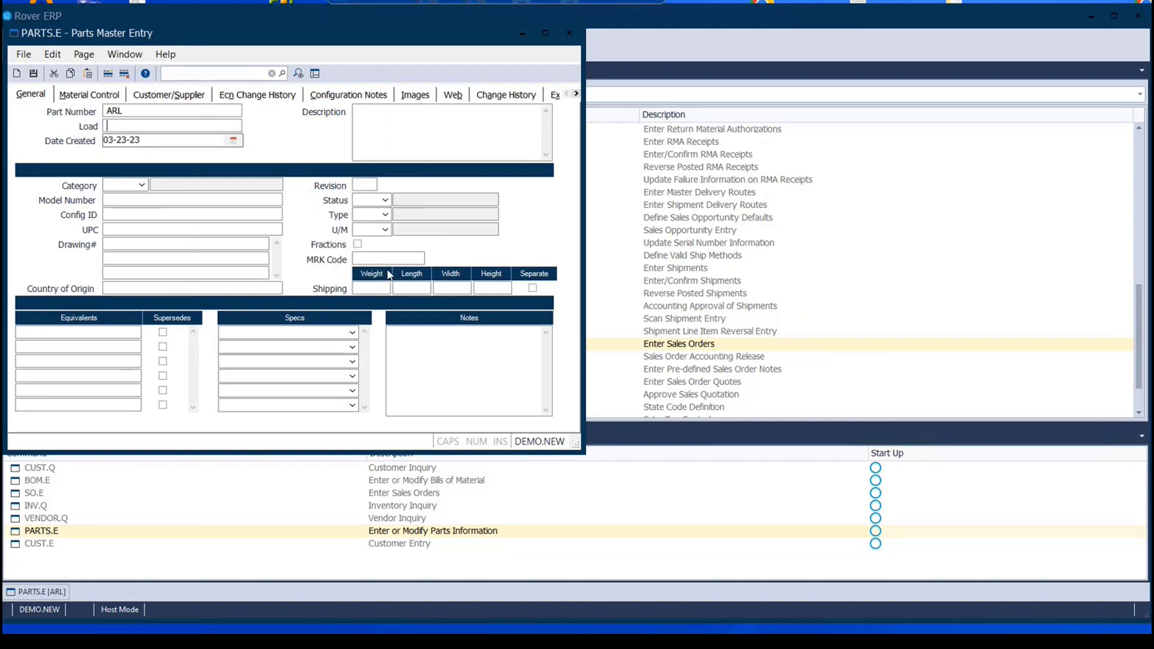
type("arl-9")
key("Tab")
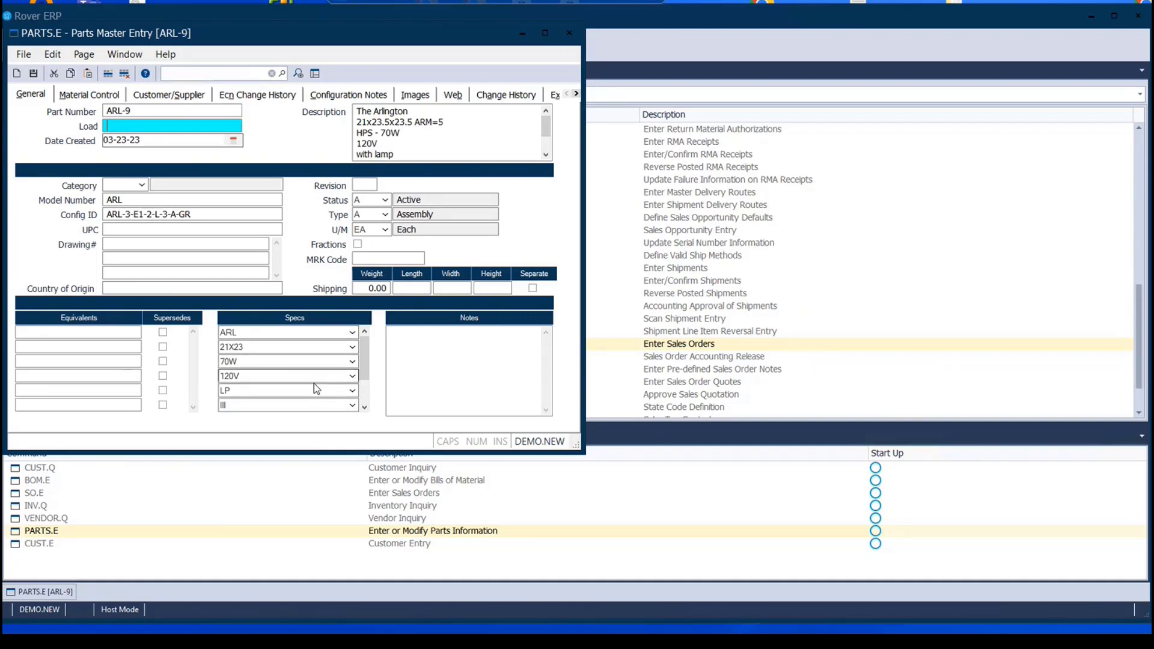
mouse_move(364, 363)
left_mouse_down()
mouse_move(365, 402)
mouse_move(362, 349)
left_mouse_up()
left_click(109, 93)
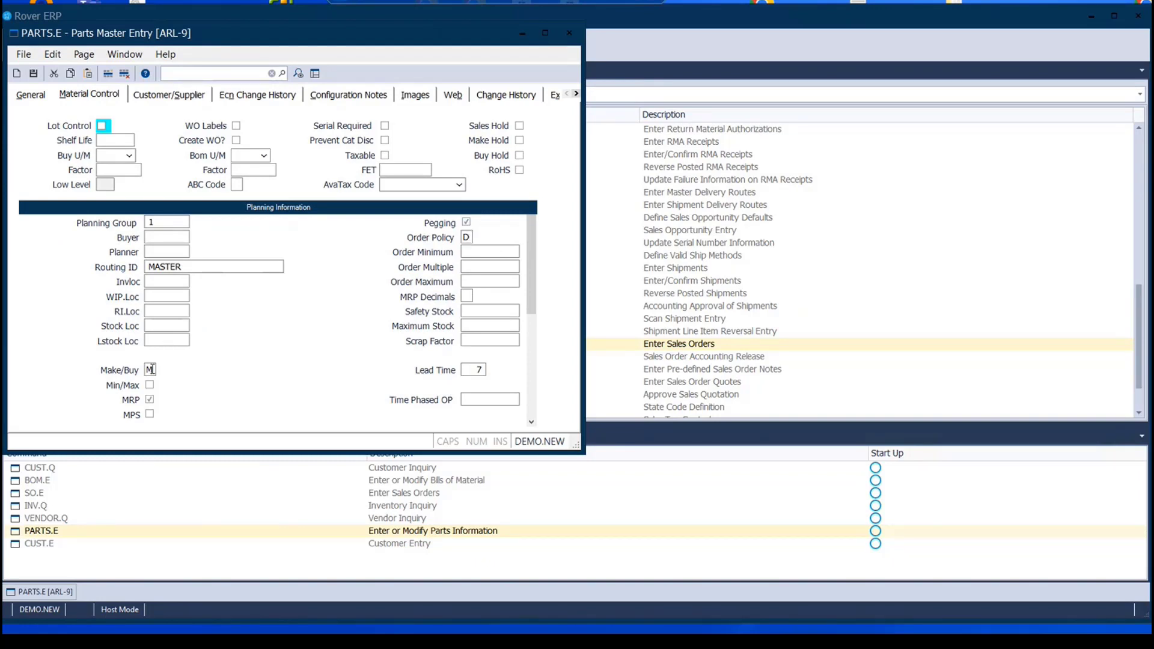
left_click(150, 400)
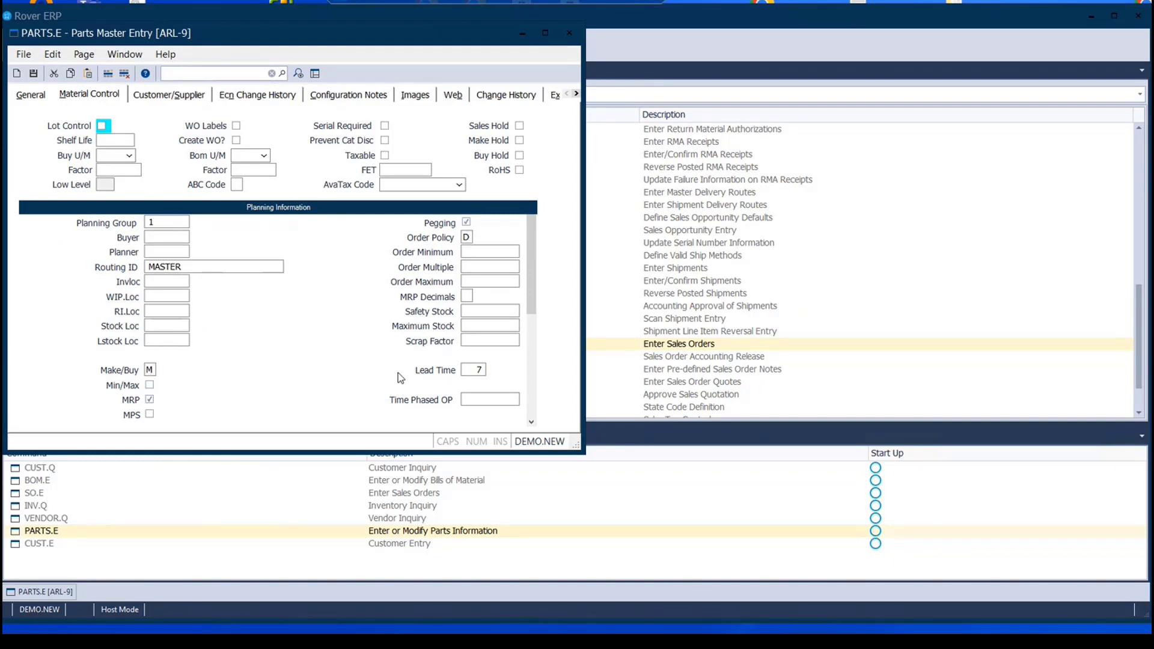